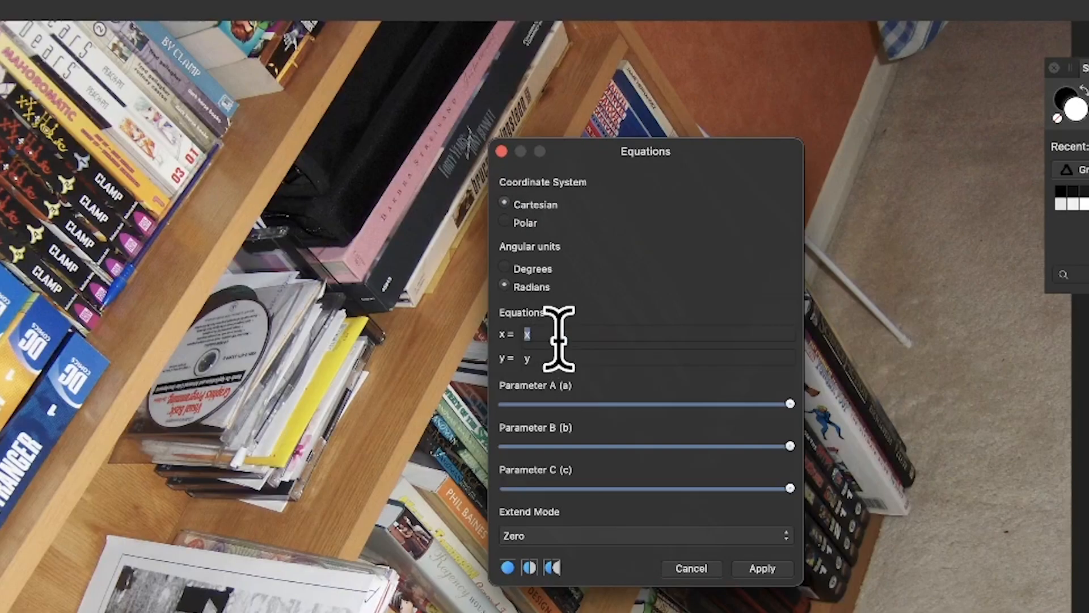
Step: Try constant x values of 120 and 300 in the Equations filter to compare different stripe gradients
{"action": "type", "text": "120"}
{"action": "key", "text": "Tab"}
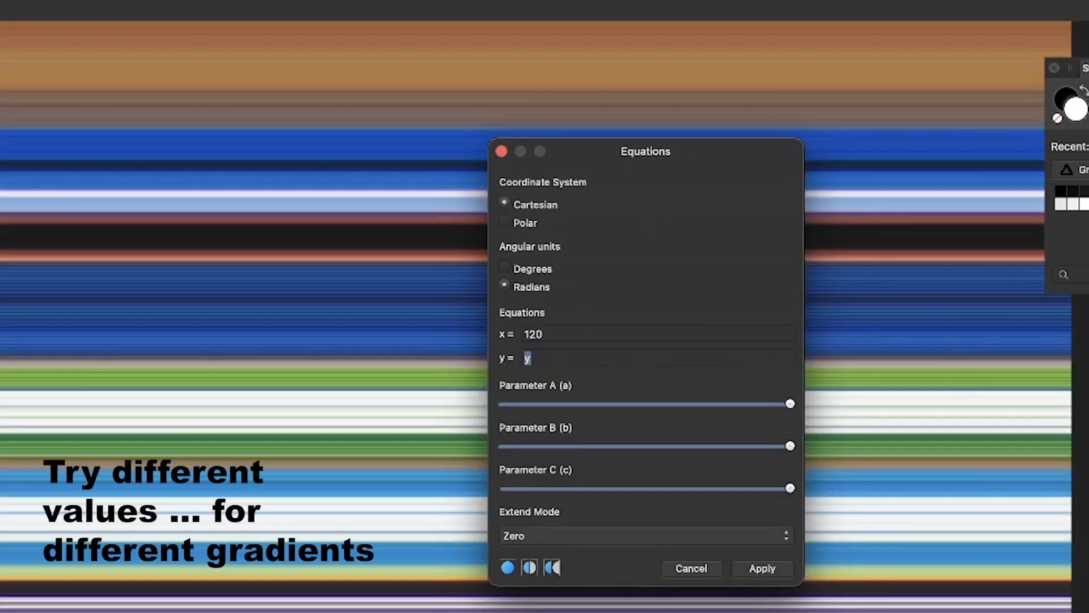
{"action": "double_click", "coordinate": [539, 331]}
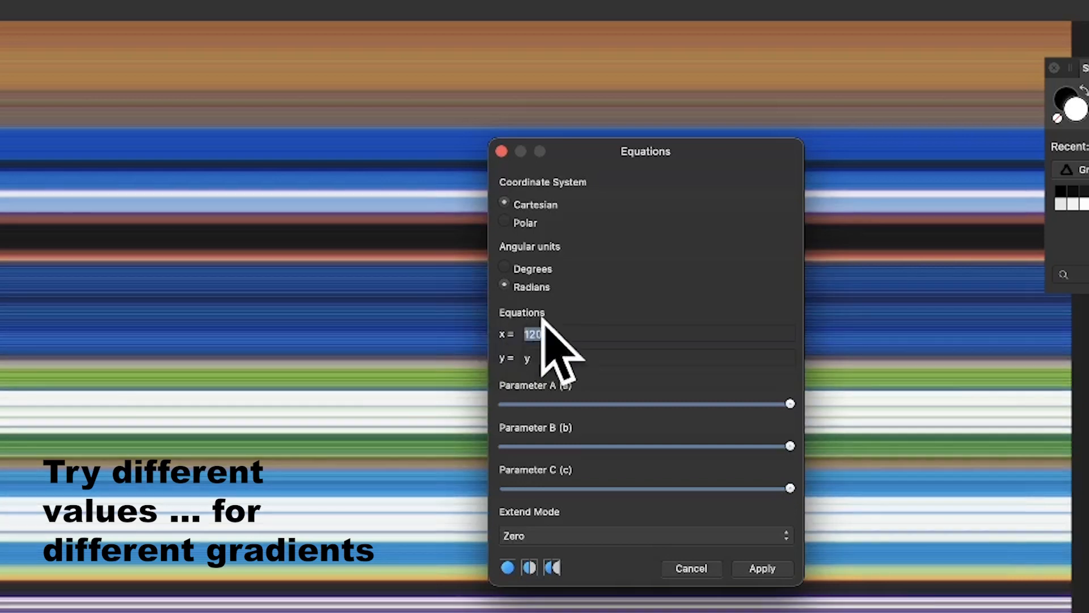
{"action": "type", "text": "300"}
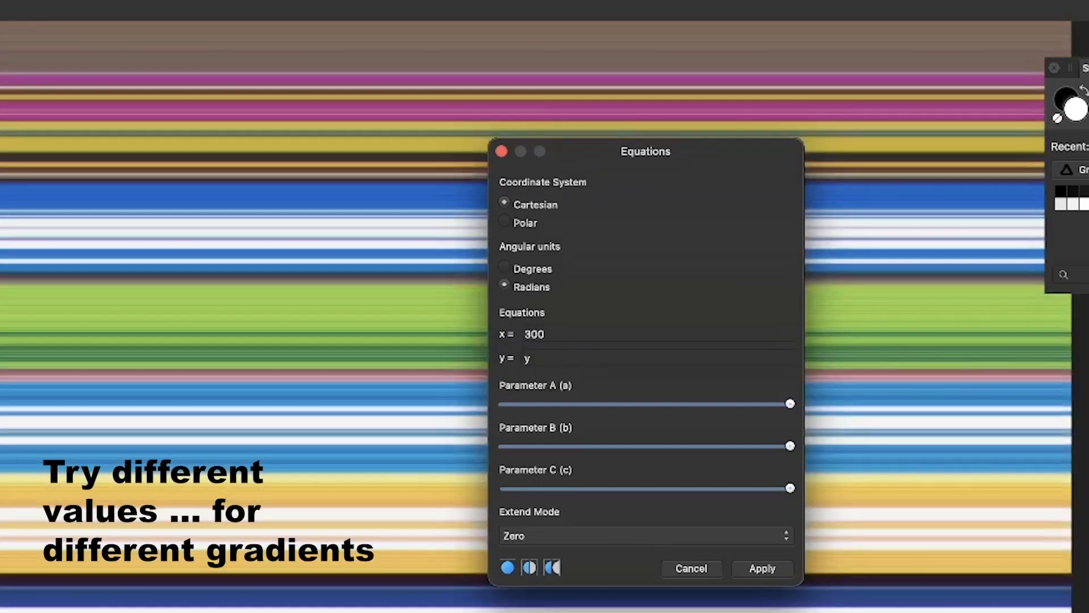
{"action": "key", "text": "Tab"}
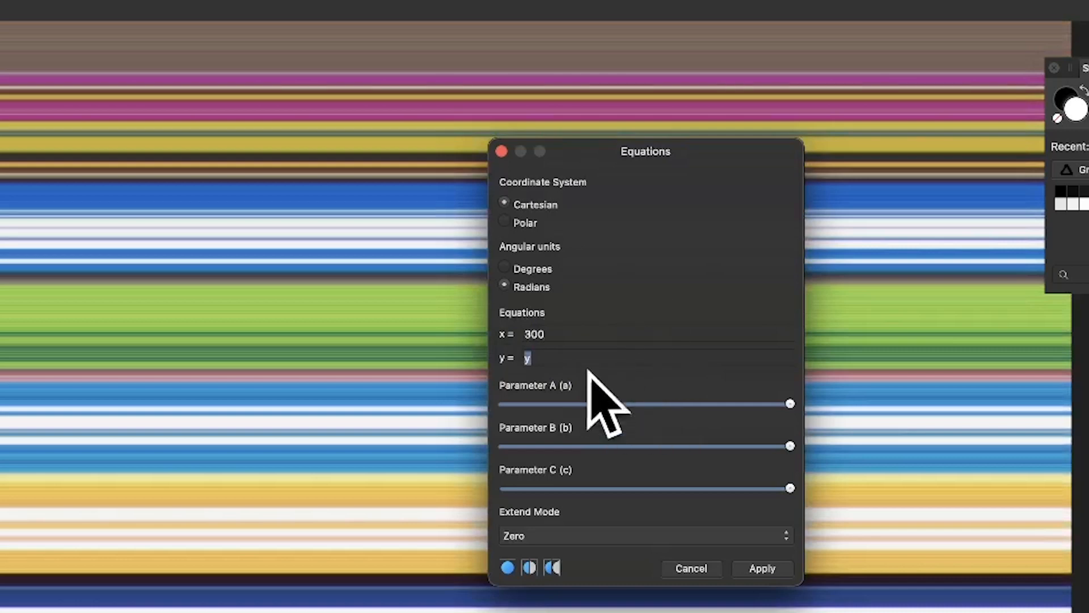
Step: Set the Equations filter's x equation to 500 and apply it to turn the photo into horizontal stripes
{"action": "double_click", "coordinate": [536, 334]}
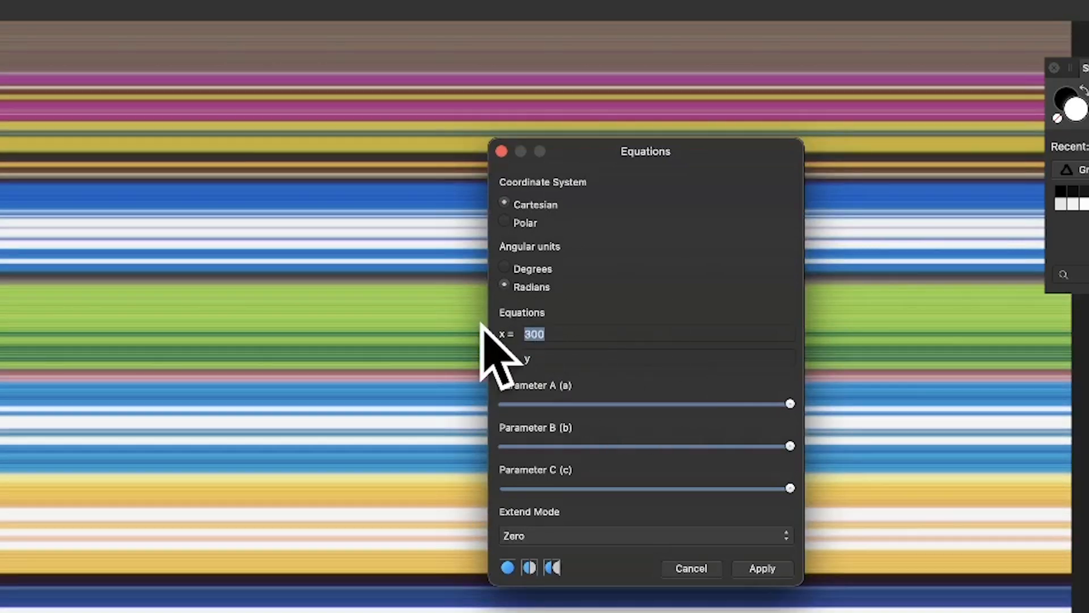
{"action": "type", "text": "500"}
{"action": "key", "text": "Tab"}
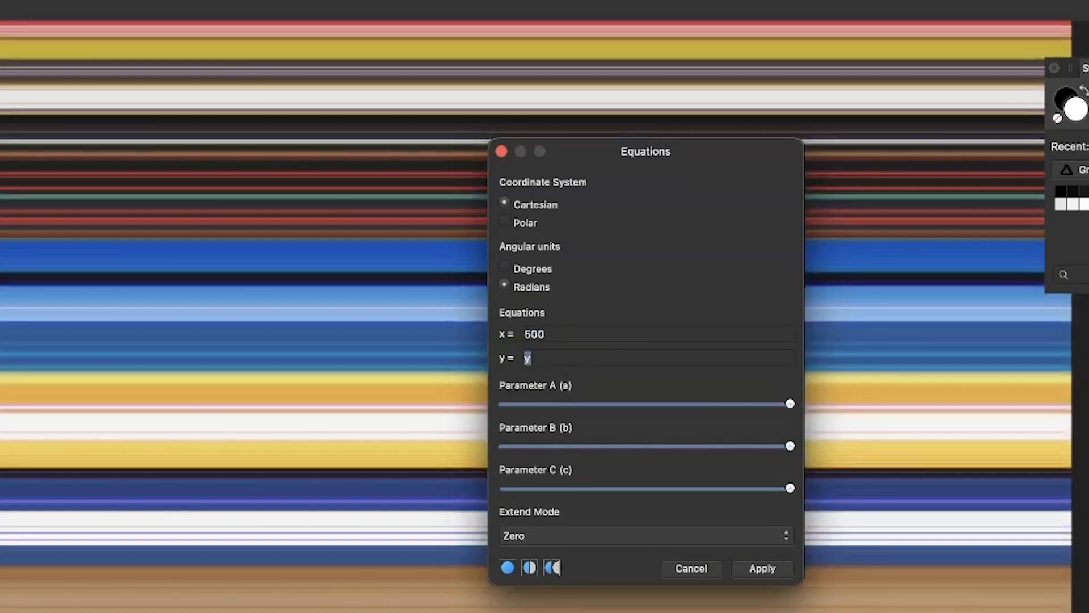
{"action": "left_click", "coordinate": [773, 569]}
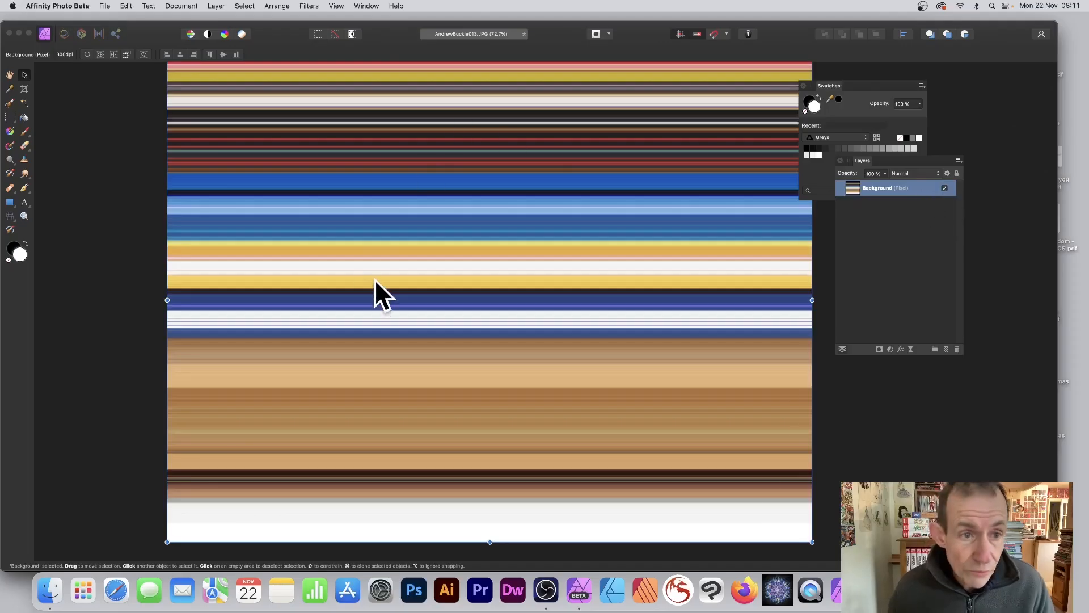
Step: Squash the striped layer vertically from its top and bottom edges into a band across the upper middle of the canvas
{"action": "scroll", "coordinate": [374, 279], "scroll_direction": "up", "scroll_amount": 2}
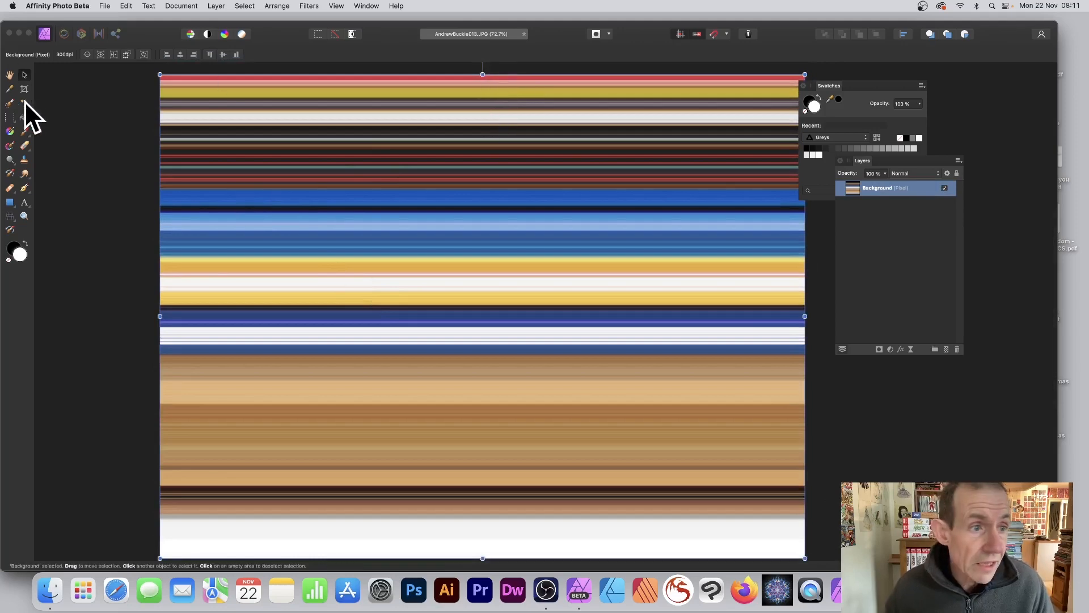
{"action": "left_click_drag", "start_coordinate": [481, 74], "coordinate": [479, 309]}
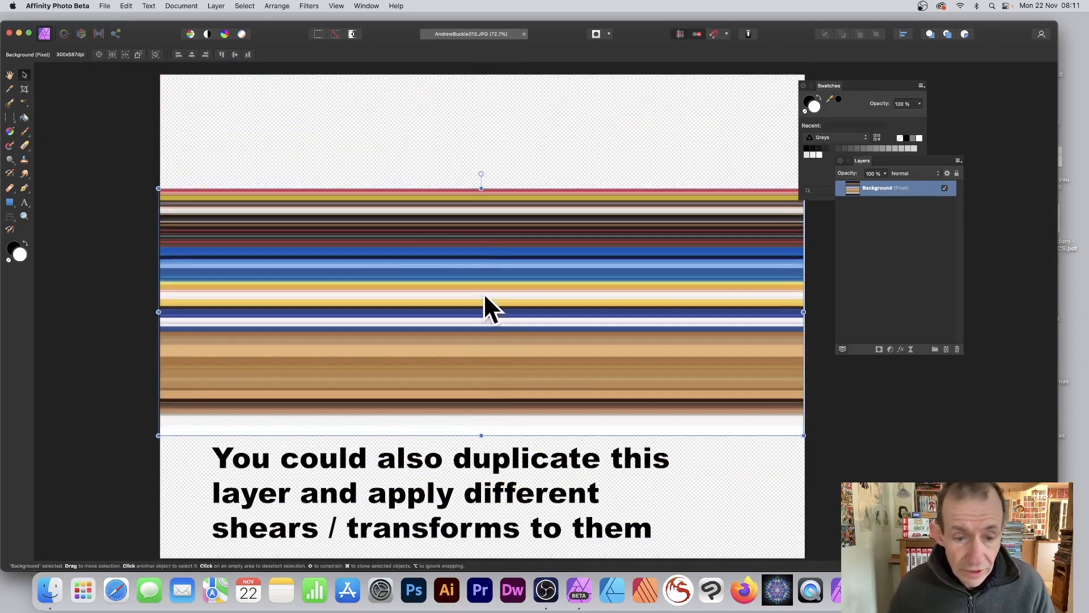
{"action": "left_click_drag", "start_coordinate": [478, 432], "coordinate": [479, 381]}
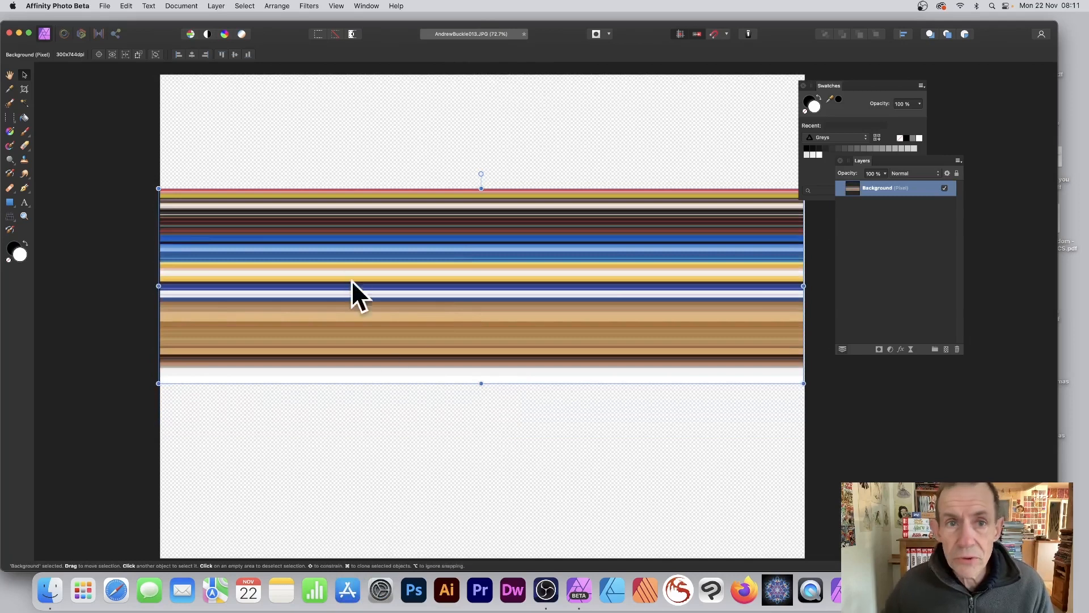
Step: Apply a Shear distortion to the striped band, placing alternating high and low points along the horizontal curve to form an uneven multi-peak wave
{"action": "scroll", "coordinate": [345, 258], "scroll_direction": "right", "scroll_amount": 1}
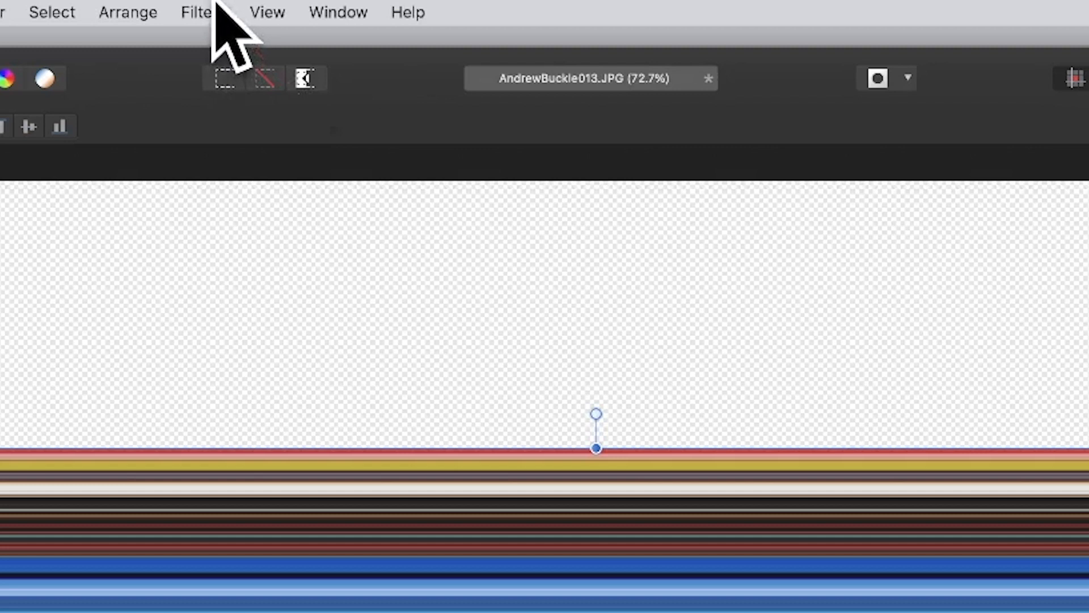
{"action": "left_click", "coordinate": [214, 7]}
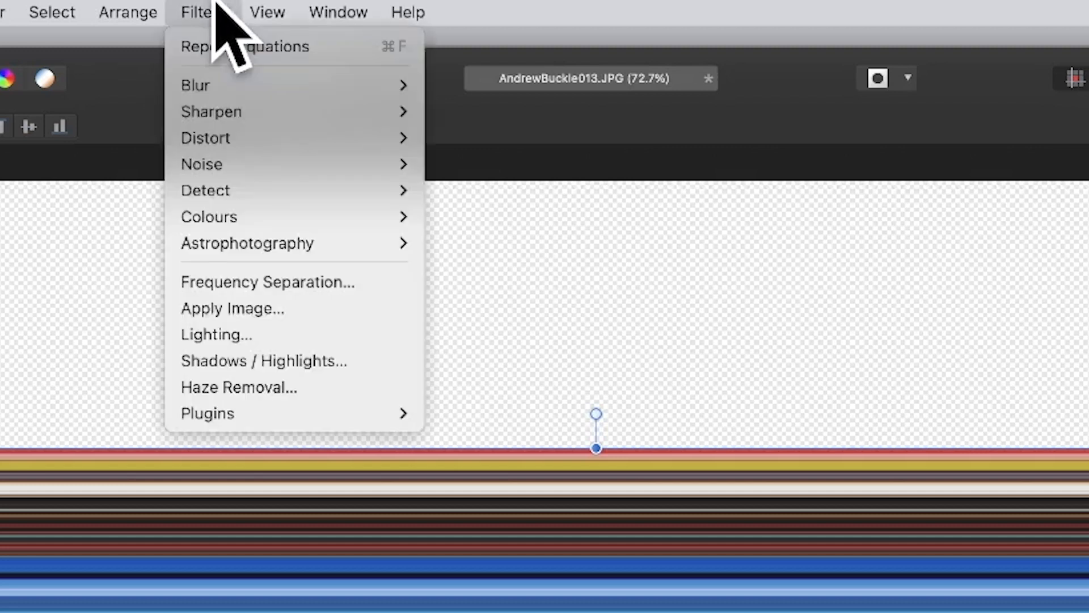
{"action": "mouse_move", "coordinate": [207, 138]}
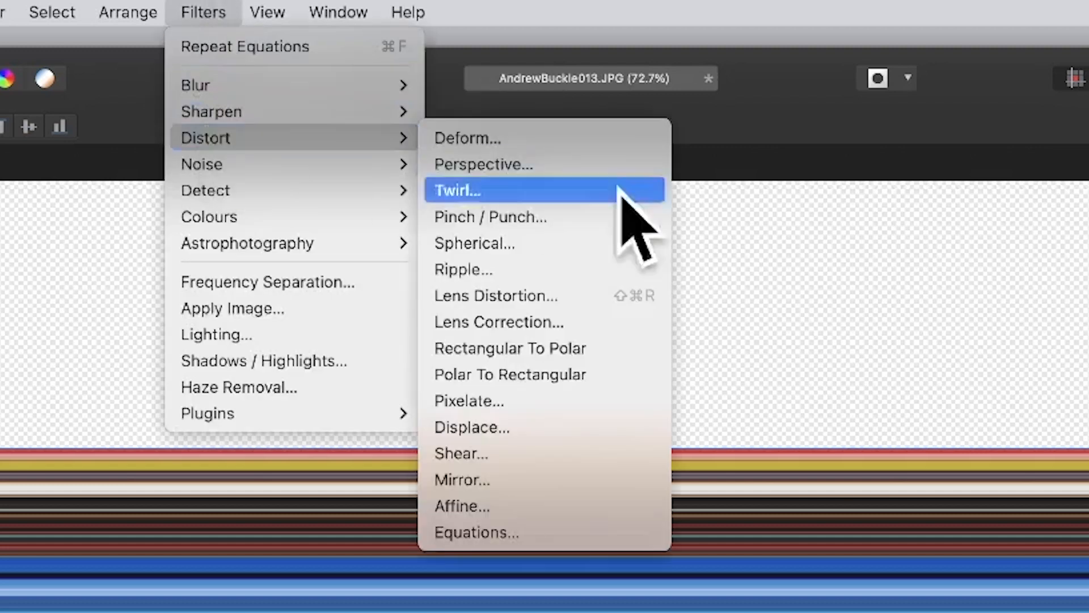
{"action": "left_click", "coordinate": [573, 454]}
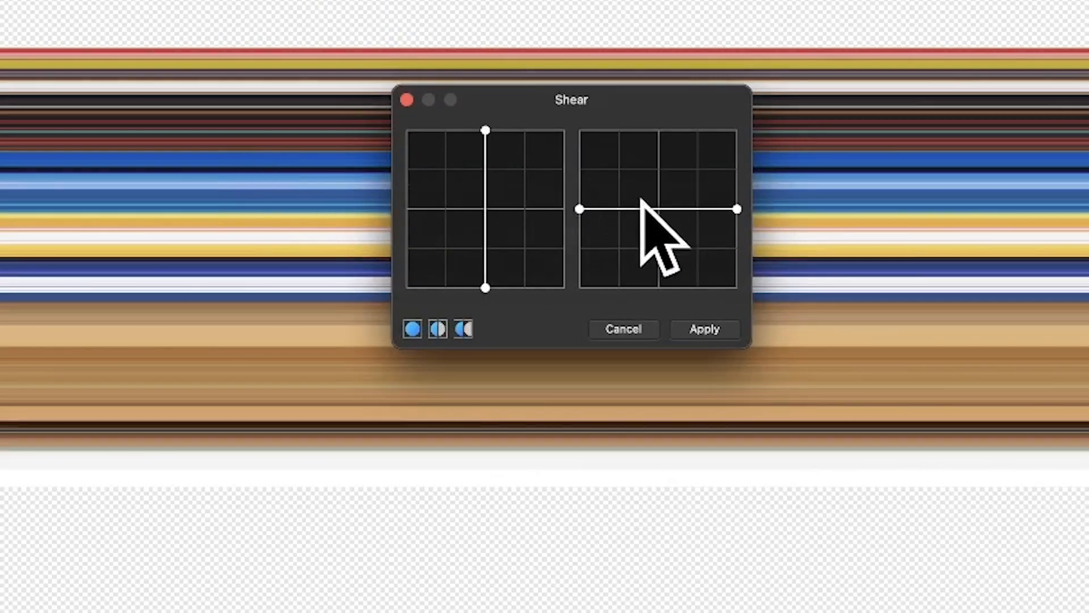
{"action": "mouse_move", "coordinate": [605, 210]}
{"action": "left_mouse_down"}
{"action": "mouse_move", "coordinate": [607, 200]}
{"action": "mouse_move", "coordinate": [620, 212]}
{"action": "left_mouse_up"}
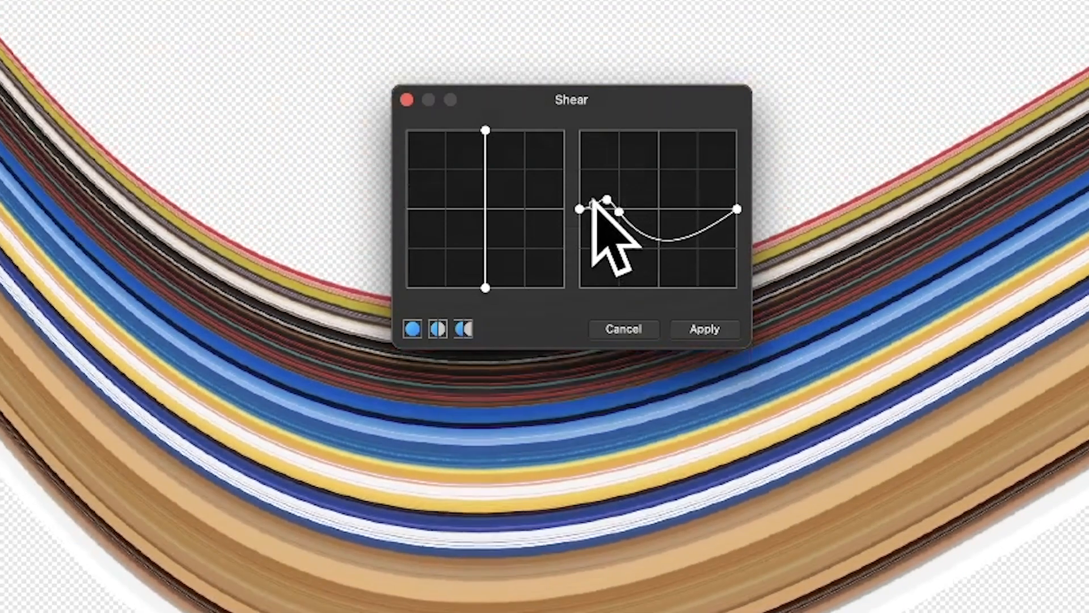
{"action": "left_click", "coordinate": [593, 199]}
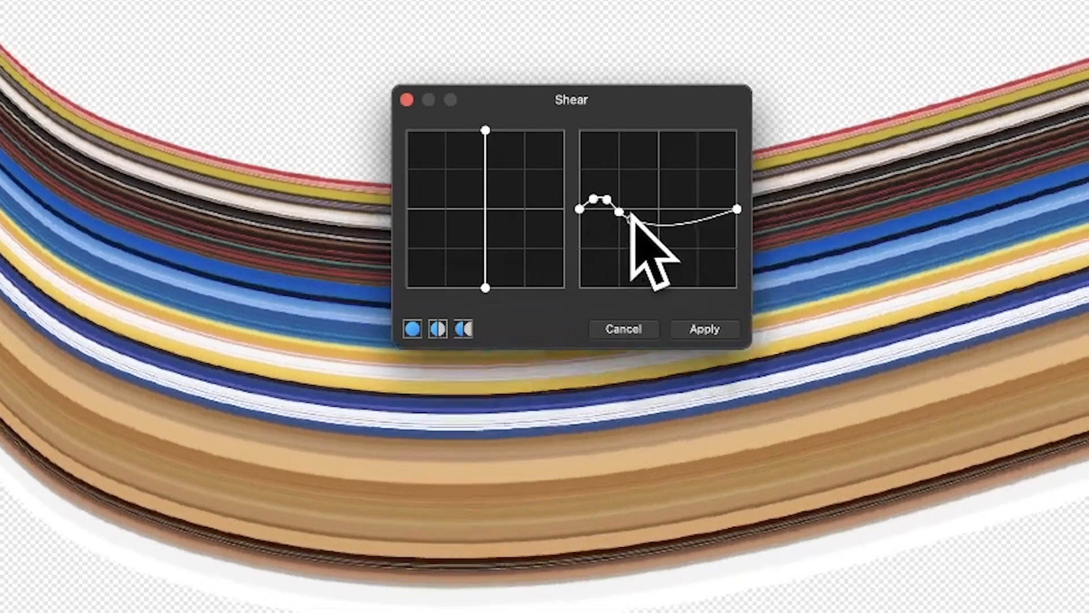
{"action": "left_click", "coordinate": [632, 206]}
{"action": "left_click", "coordinate": [645, 201]}
{"action": "left_click_drag", "start_coordinate": [646, 201], "coordinate": [645, 218]}
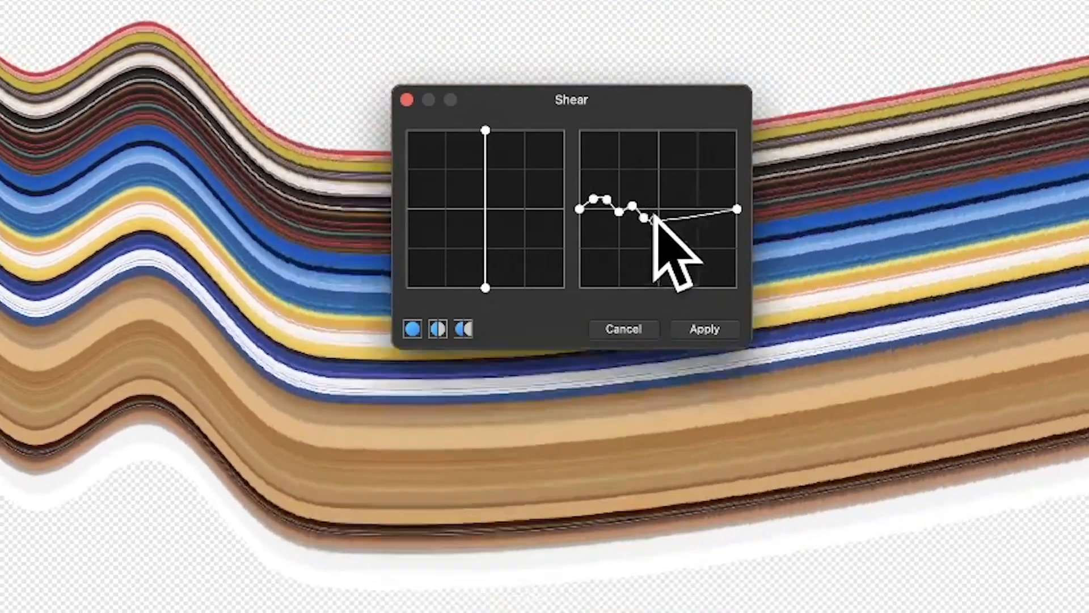
{"action": "left_click", "coordinate": [655, 208]}
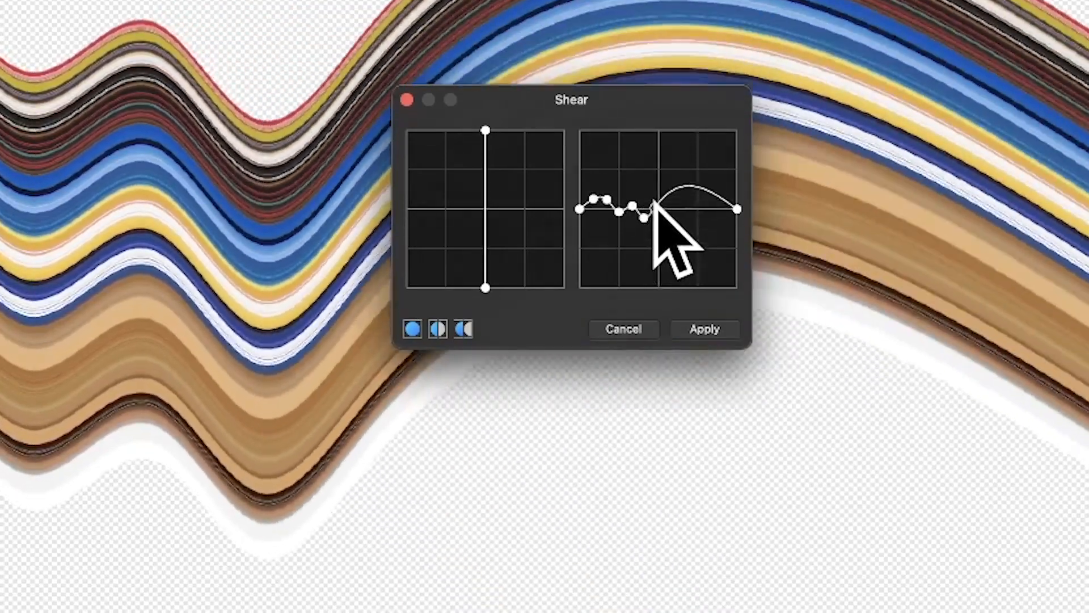
{"action": "left_click_drag", "start_coordinate": [675, 190], "coordinate": [670, 229]}
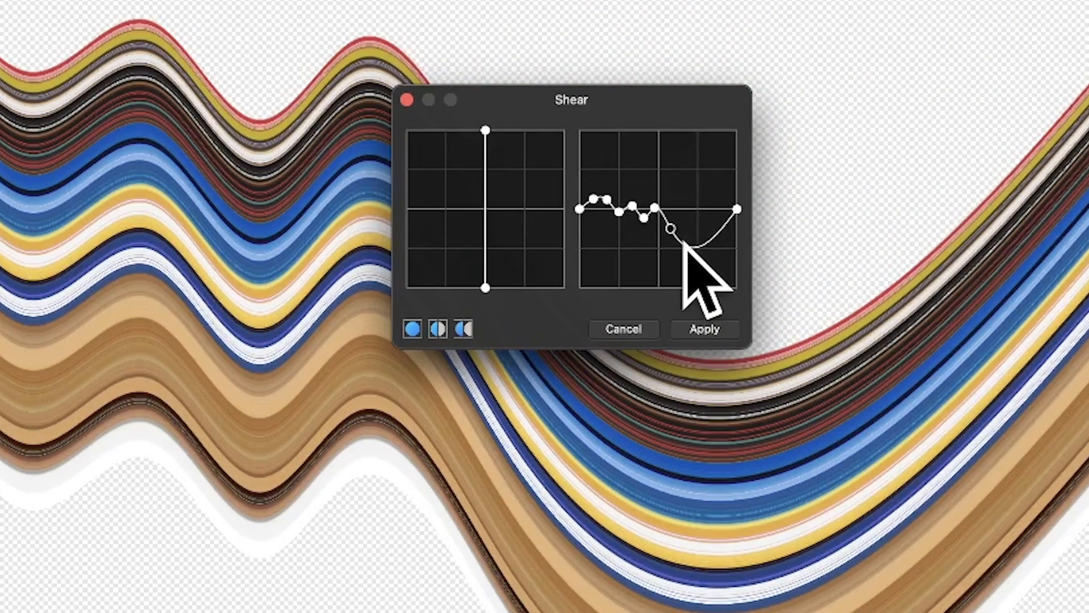
{"action": "left_click_drag", "start_coordinate": [687, 244], "coordinate": [718, 243]}
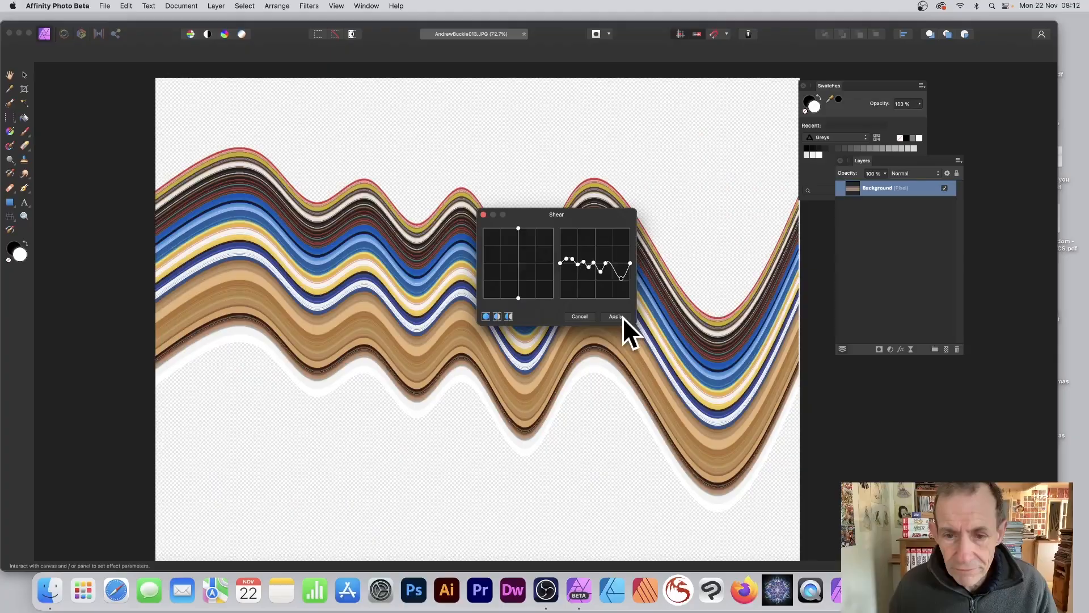
{"action": "left_click", "coordinate": [705, 329]}
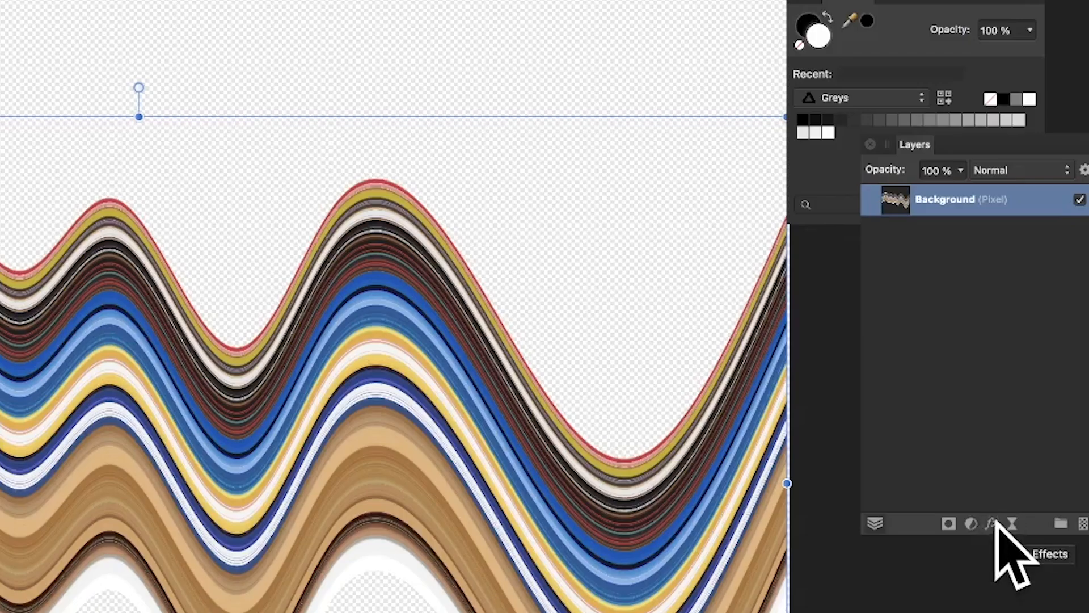
Step: Add an Outer Shadow effect to the wavy layer with 6.4 px radius, 21.8 px offset and 75 % intensity
{"action": "left_click", "coordinate": [993, 523]}
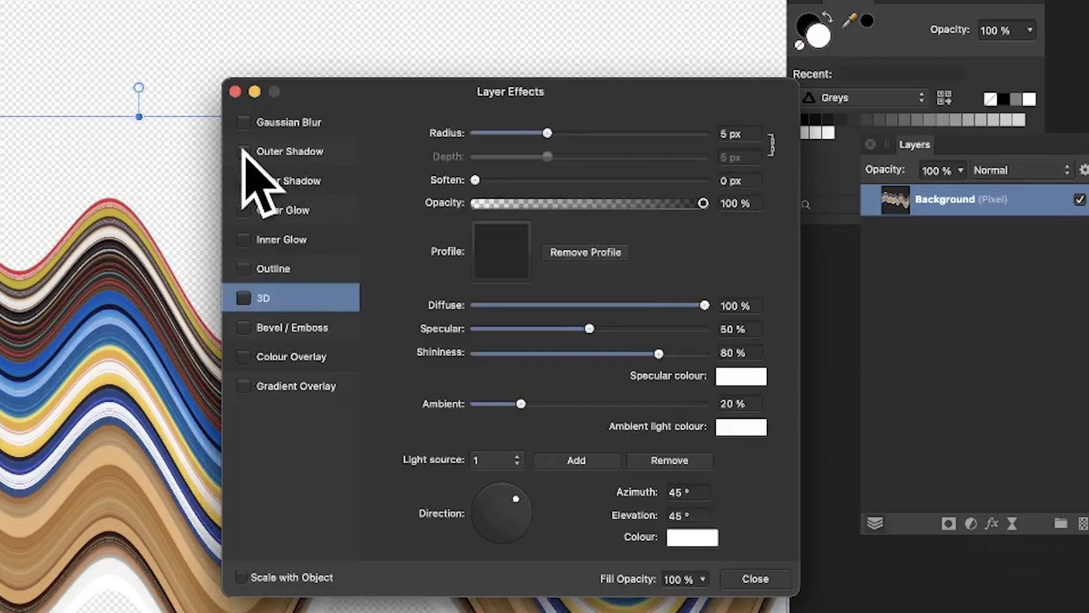
{"action": "left_click", "coordinate": [276, 153]}
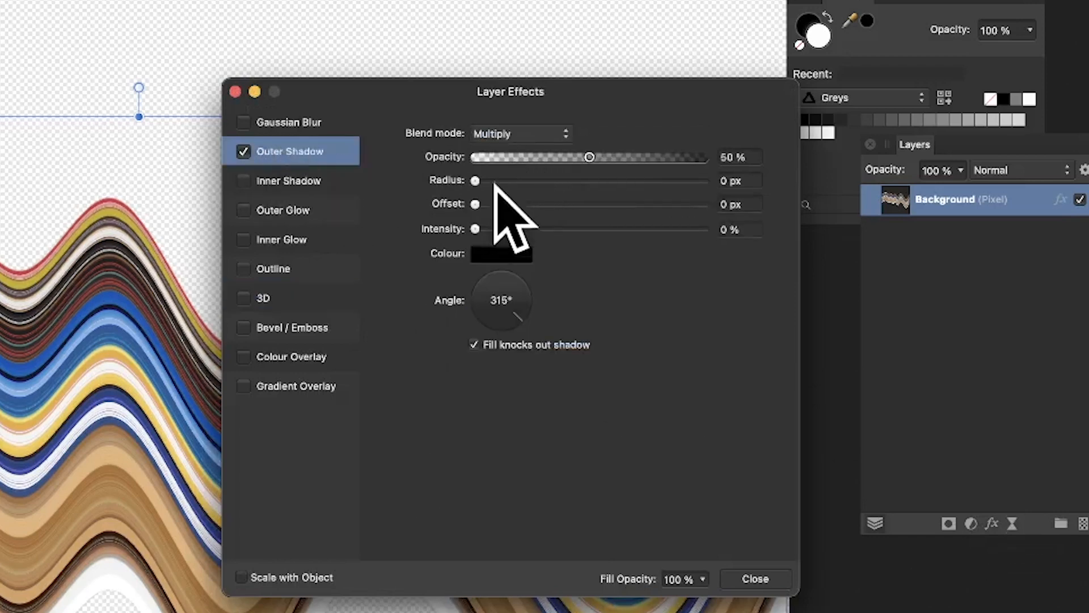
{"action": "left_click_drag", "start_coordinate": [475, 181], "coordinate": [647, 229]}
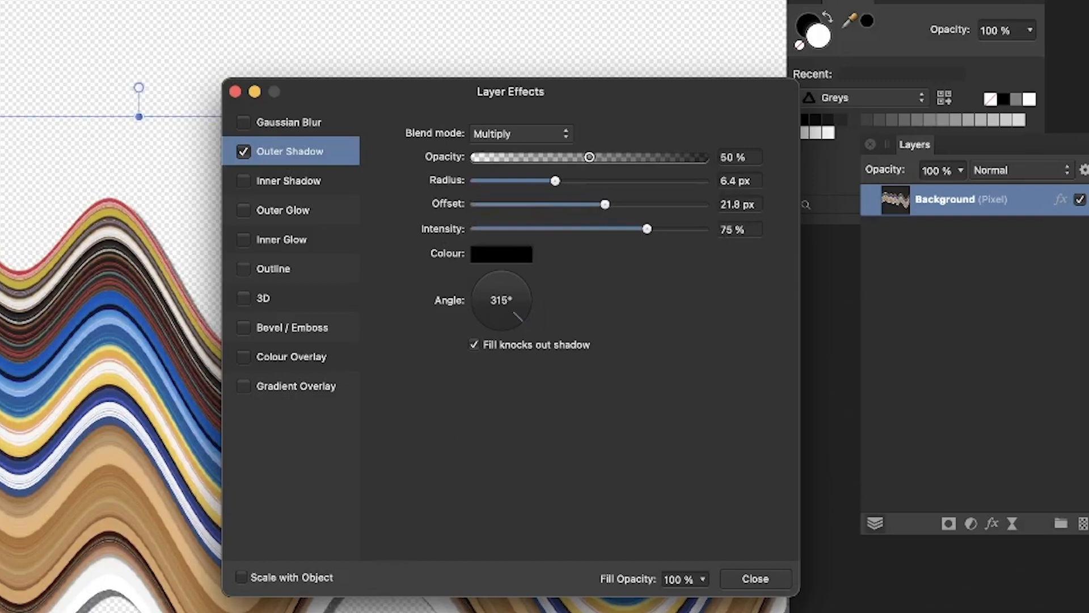
Step: Enable the 3D layer effect on the wavy layer with a 13.6 px radius and close the layer effects
{"action": "left_click", "coordinate": [244, 299]}
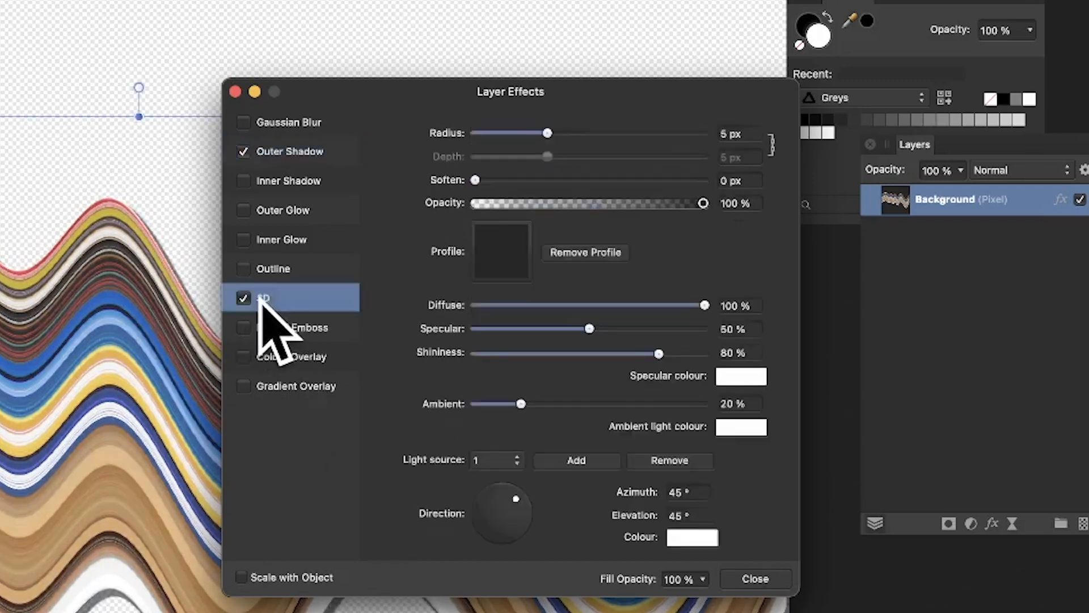
{"action": "left_click_drag", "start_coordinate": [547, 133], "coordinate": [584, 134]}
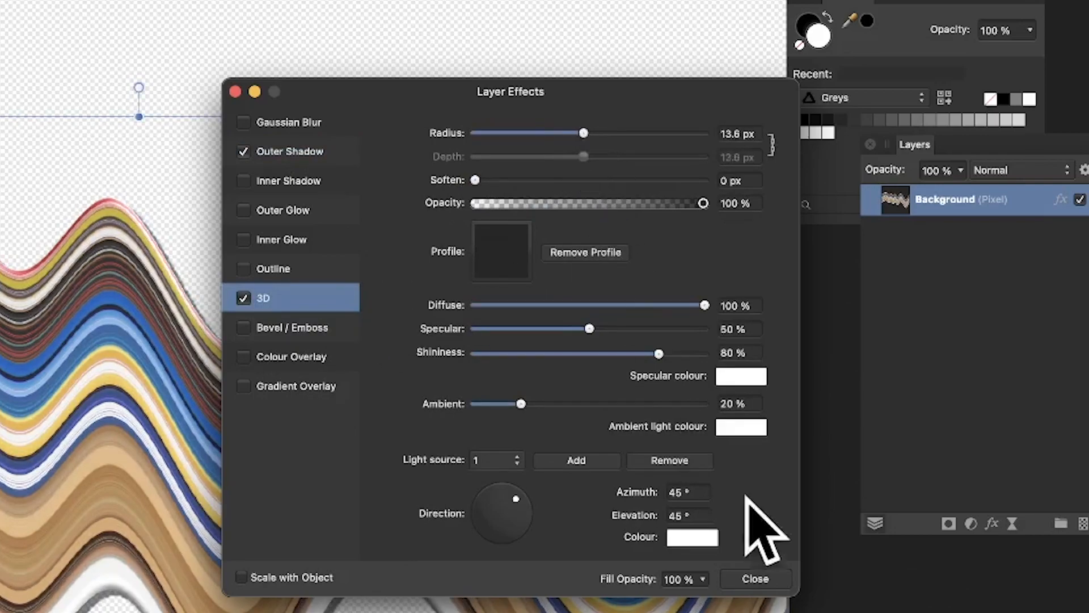
{"action": "left_click", "coordinate": [772, 576]}
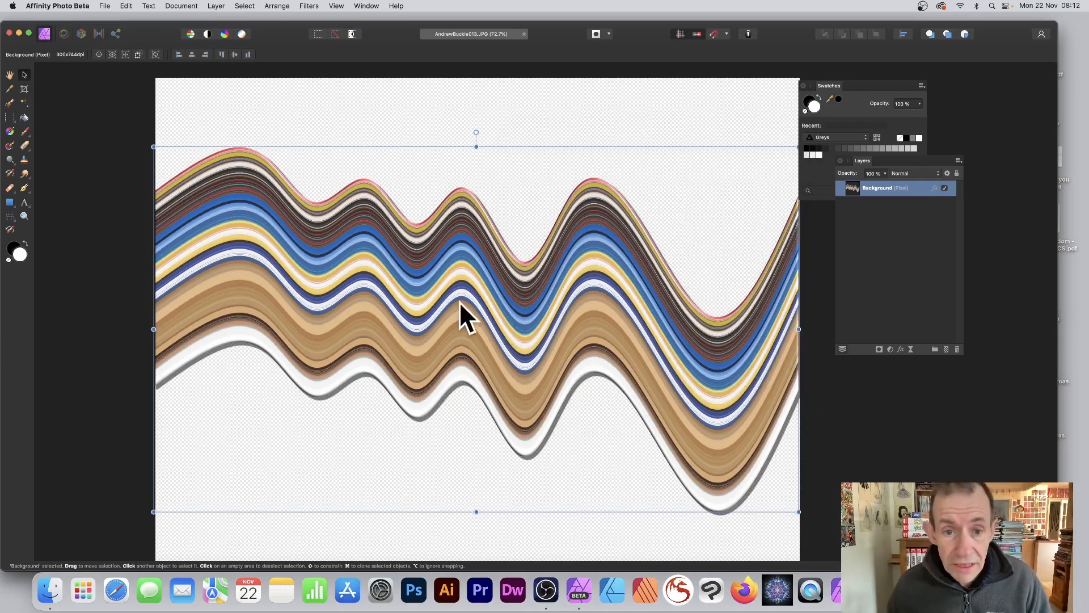
Step: Duplicate the wavy layer repeatedly and stack the copies vertically, covering the canvas up to its top edge
{"action": "mouse_move", "coordinate": [458, 301]}
{"action": "left_mouse_down"}
{"action": "mouse_move", "coordinate": [469, 254]}
{"action": "mouse_move", "coordinate": [469, 413]}
{"action": "mouse_move", "coordinate": [474, 403]}
{"action": "left_mouse_up"}
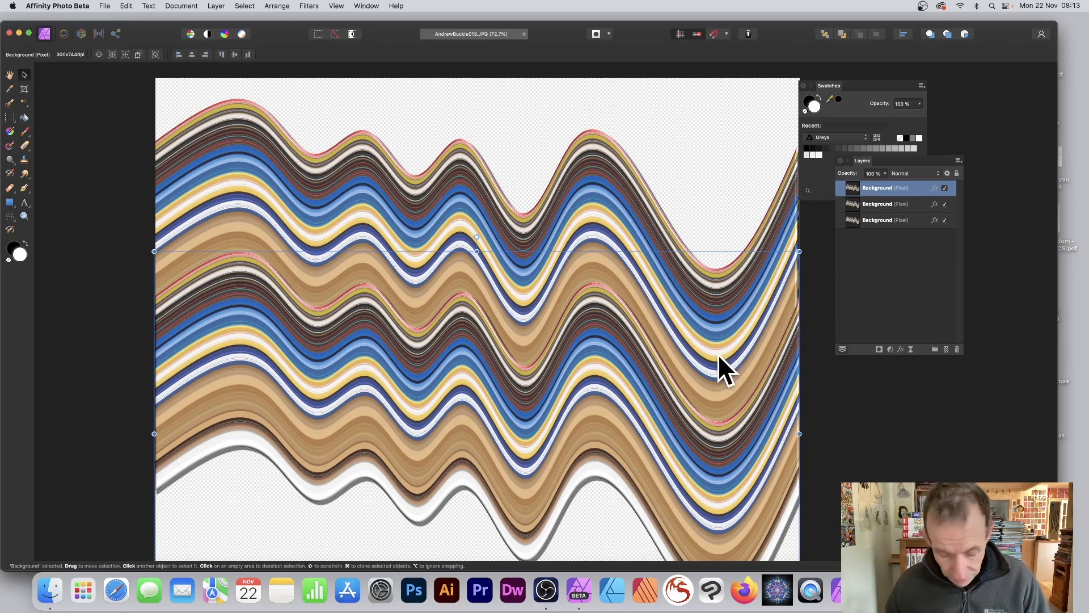
{"action": "left_click_drag", "start_coordinate": [720, 354], "coordinate": [714, 104]}
{"action": "key", "text": "super+j"}
{"action": "left_click_drag", "start_coordinate": [666, 175], "coordinate": [663, 101]}
{"action": "key", "text": "super+j"}
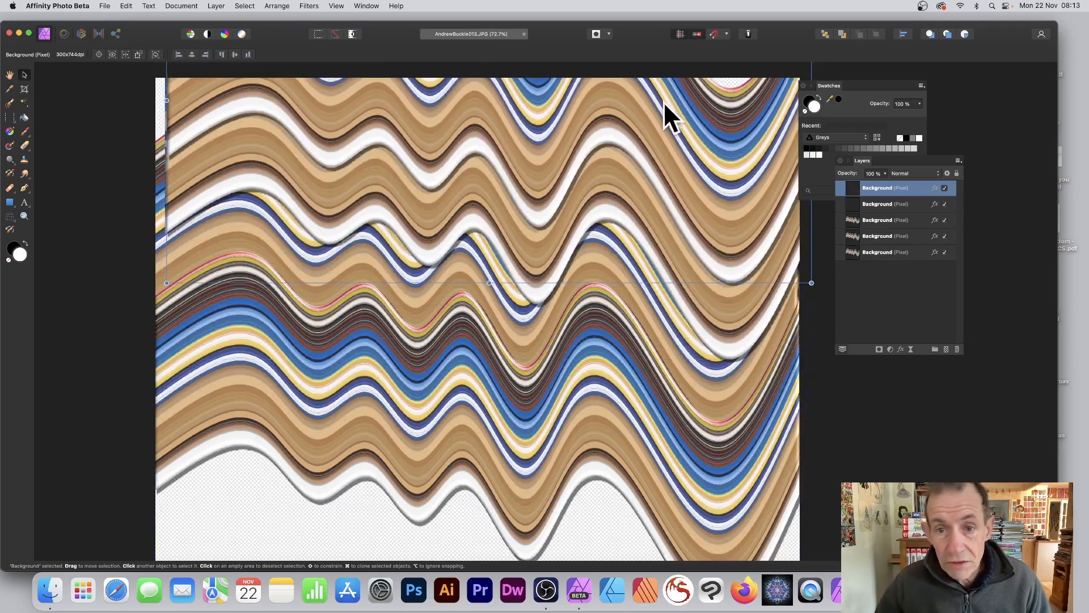
Step: Place another wavy copy over the lower part of the canvas and stretch it horizontally past the right edge
{"action": "left_click_drag", "start_coordinate": [665, 219], "coordinate": [569, 441]}
{"action": "key", "text": "super+j"}
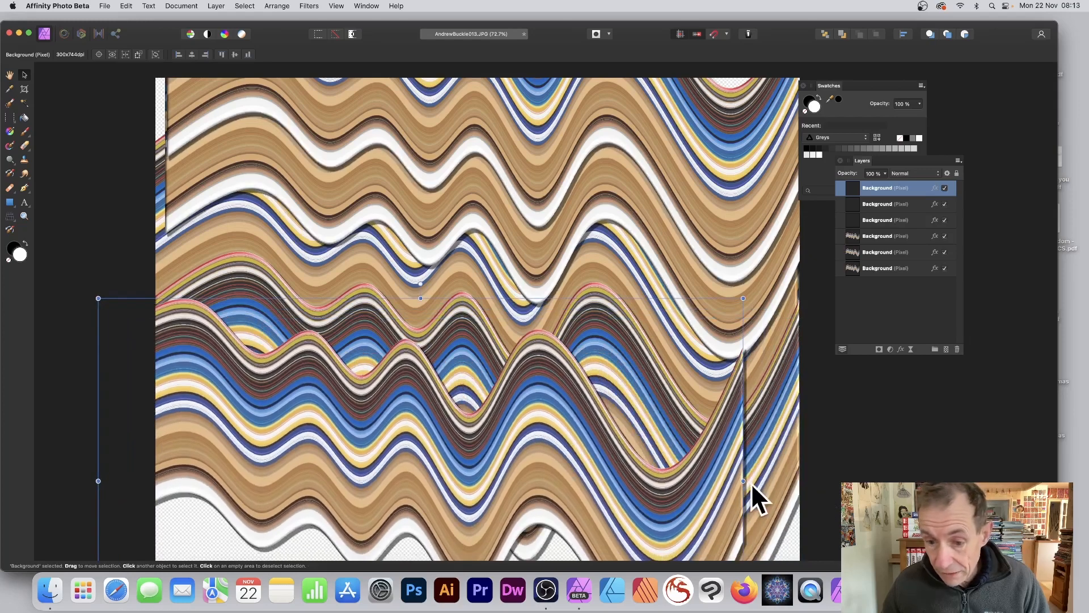
{"action": "left_click_drag", "start_coordinate": [741, 482], "coordinate": [948, 480]}
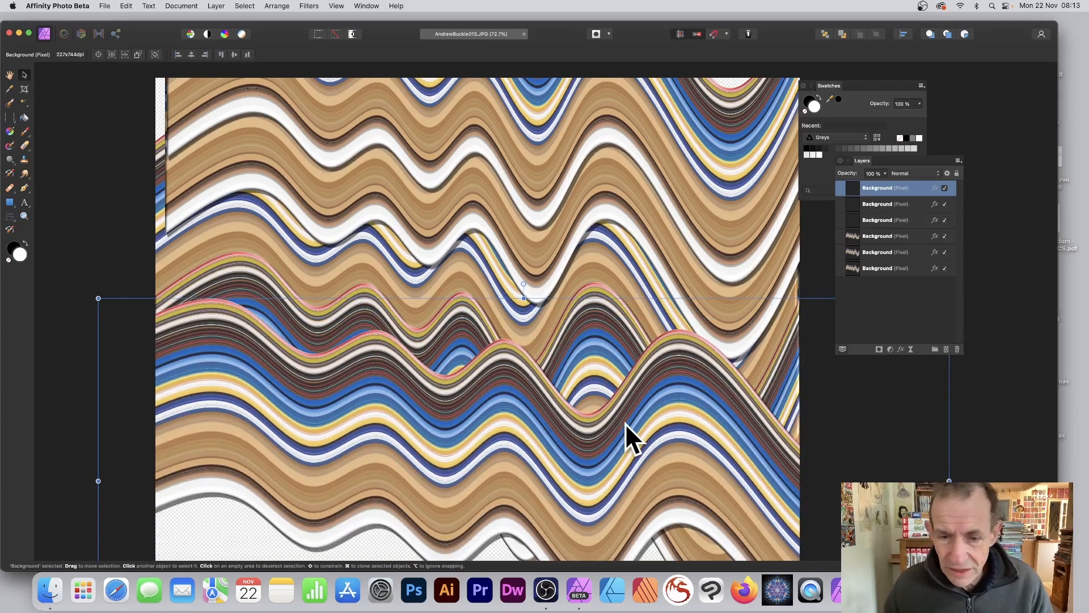
Step: Place a copy of the widened wave across the upper canvas, reduce its height and narrow it slightly from its left side
{"action": "mouse_move", "coordinate": [615, 422]}
{"action": "left_mouse_down"}
{"action": "mouse_move", "coordinate": [622, 451]}
{"action": "mouse_move", "coordinate": [588, 494]}
{"action": "mouse_move", "coordinate": [640, 381]}
{"action": "mouse_move", "coordinate": [634, 267]}
{"action": "mouse_move", "coordinate": [584, 227]}
{"action": "left_mouse_up"}
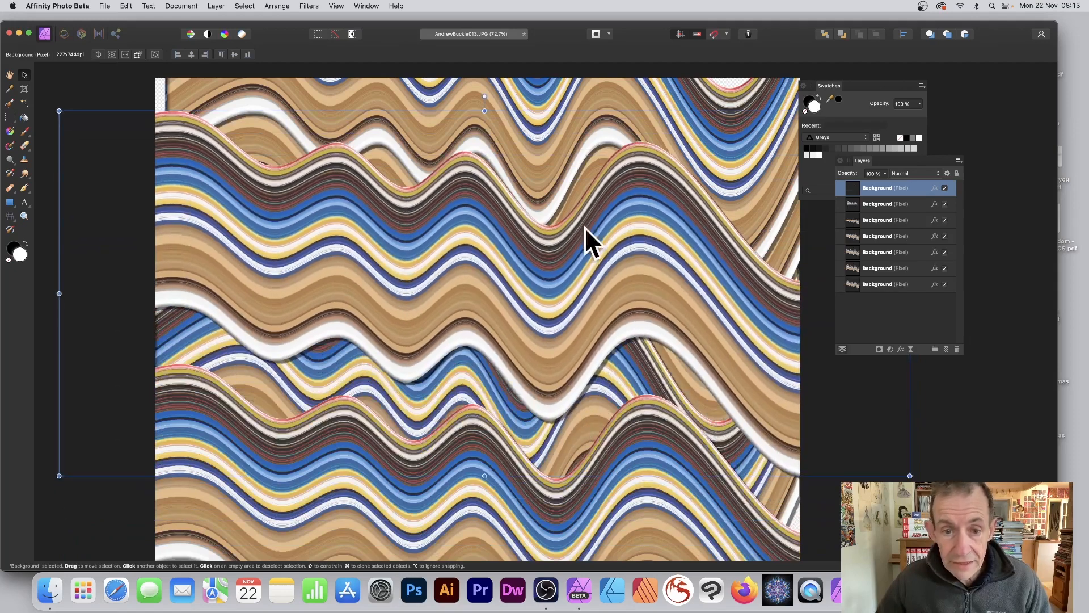
{"action": "left_click_drag", "start_coordinate": [482, 111], "coordinate": [478, 258]}
{"action": "left_click_drag", "start_coordinate": [475, 359], "coordinate": [486, 213]}
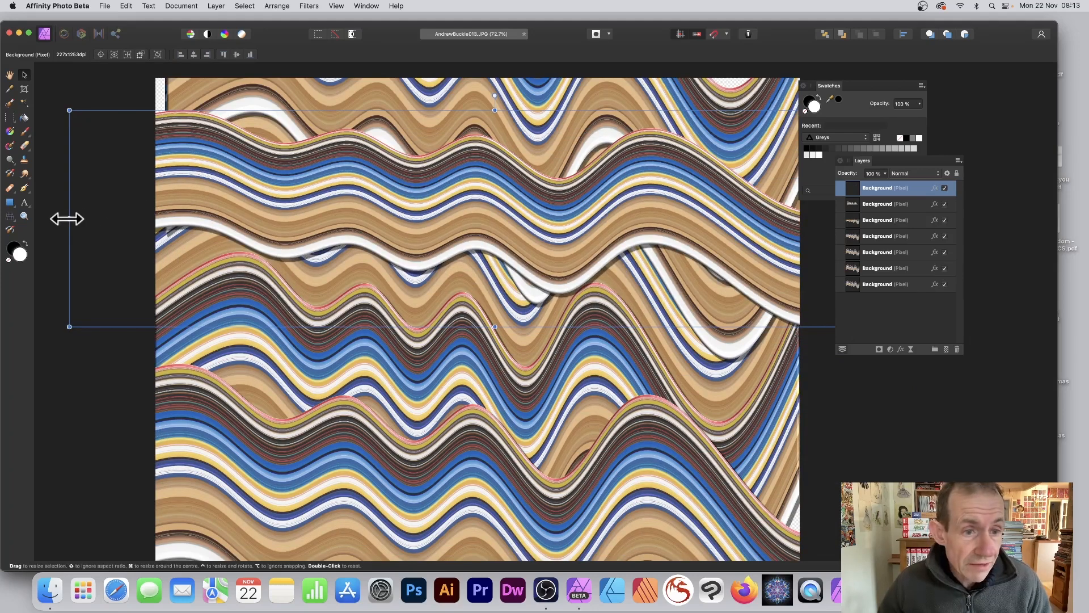
{"action": "left_click_drag", "start_coordinate": [66, 218], "coordinate": [111, 218]}
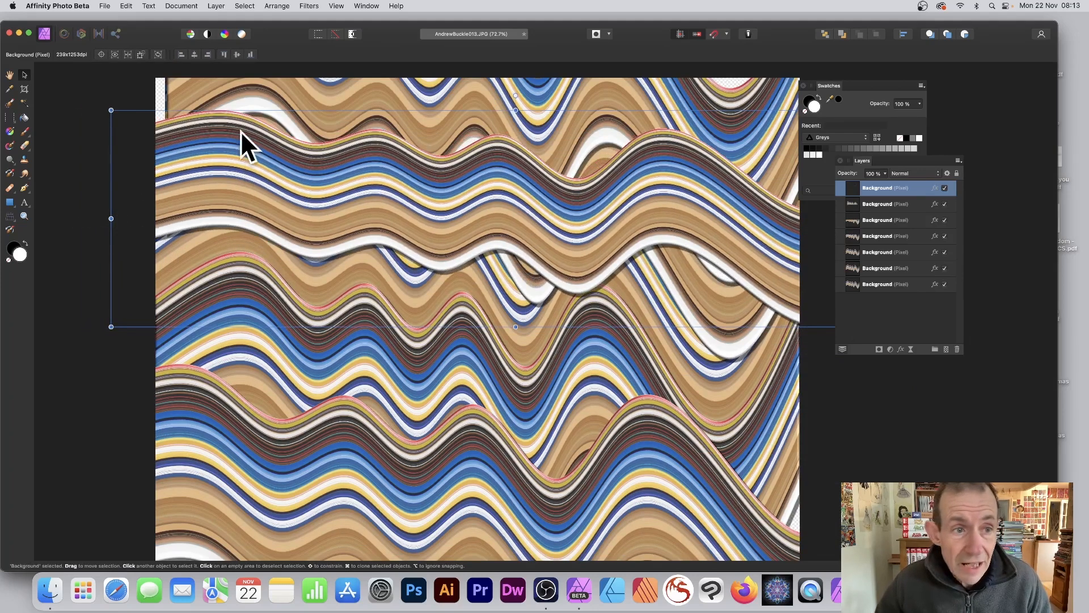
Step: Shift the wavy copy at the top of the canvas left to cover the transparent gap in the upper-left corner
{"action": "left_click", "coordinate": [215, 88]}
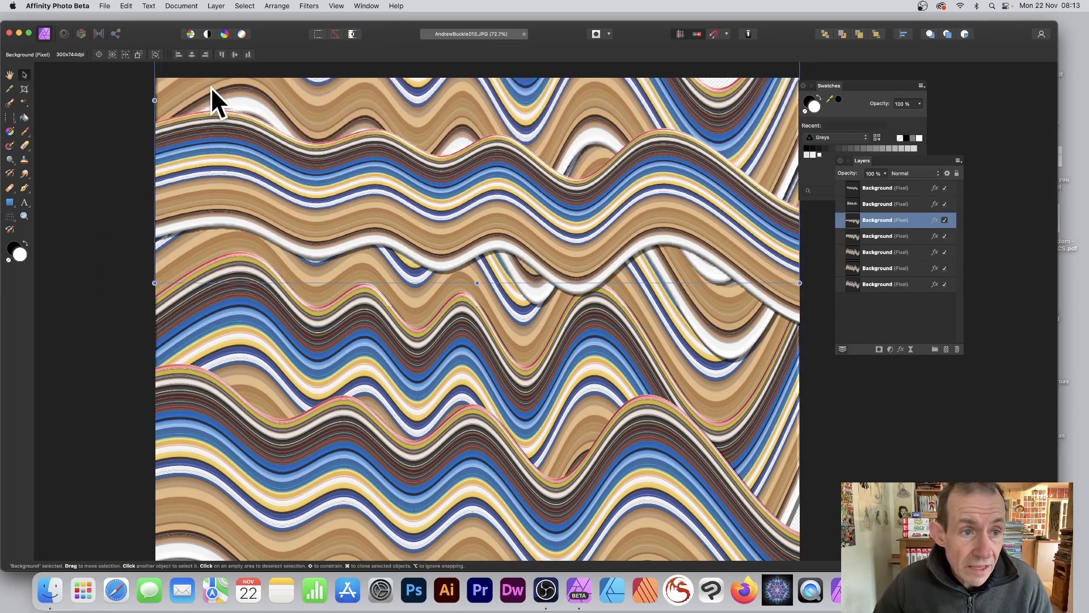
Step: Reposition the selected wavy copy horizontally, trying it further left and bringing it back so it spans the upper canvas's full width
{"action": "left_click_drag", "start_coordinate": [209, 87], "coordinate": [208, 87]}
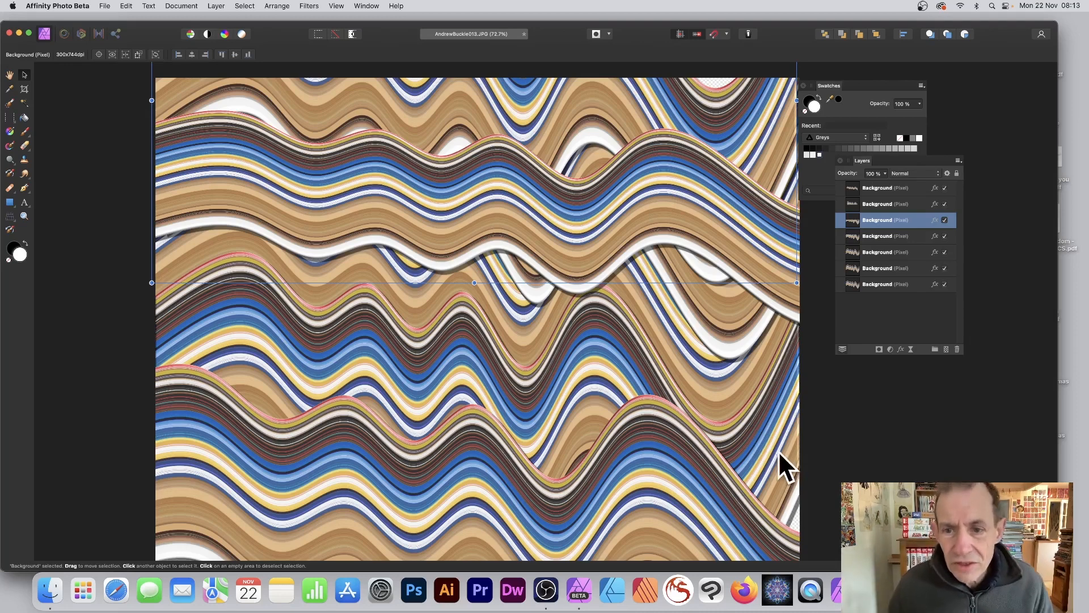
{"action": "left_click_drag", "start_coordinate": [665, 182], "coordinate": [523, 183]}
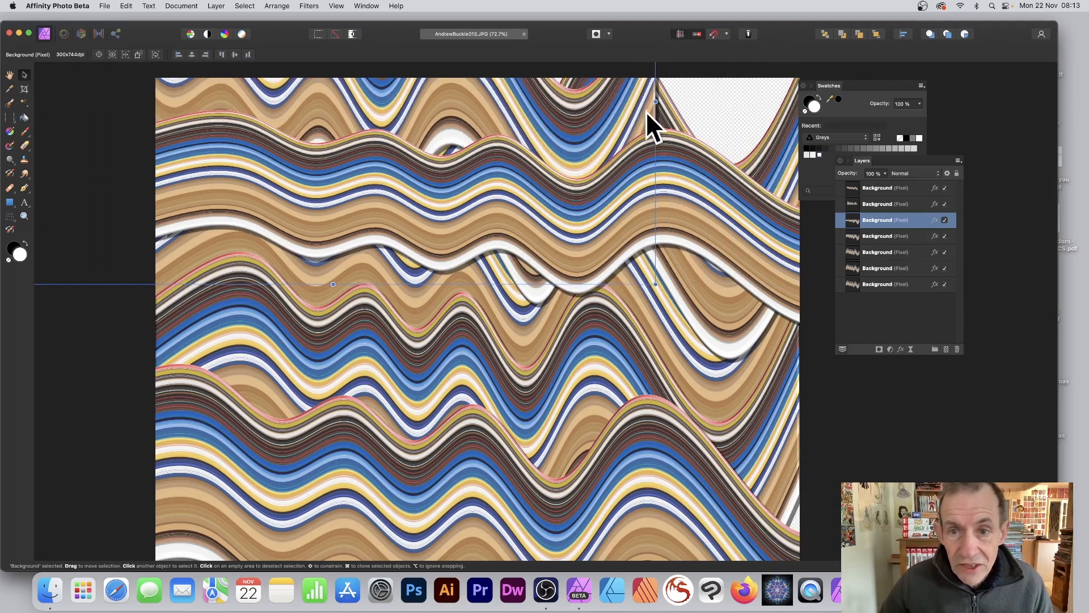
{"action": "left_click_drag", "start_coordinate": [539, 107], "coordinate": [679, 112]}
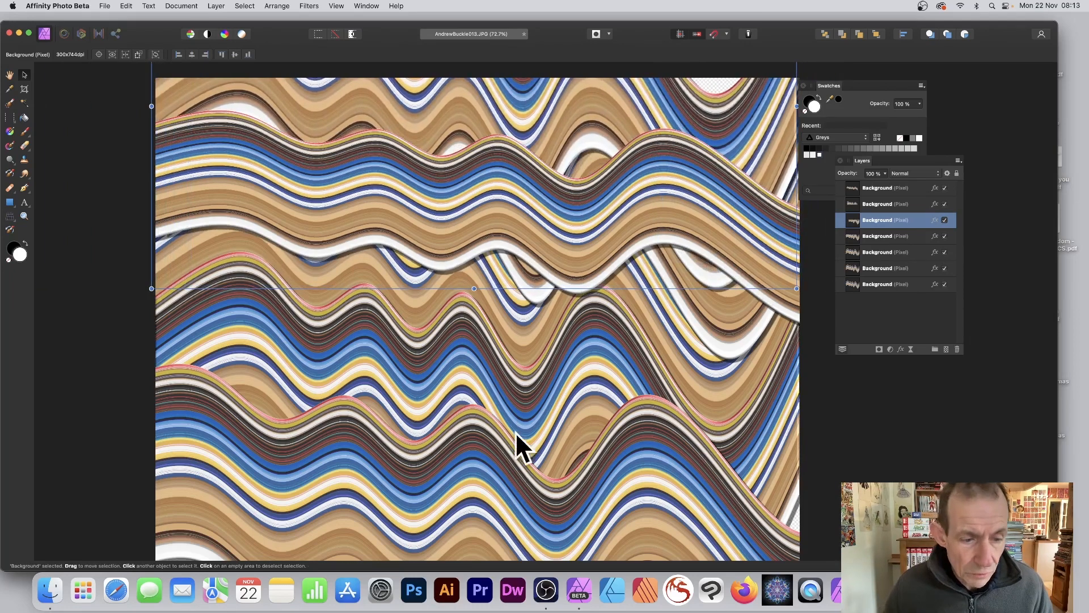
Step: Select all the wavy Background layers and merge them into a single pixel layer
{"action": "left_click", "coordinate": [887, 189]}
{"action": "left_click", "coordinate": [885, 284], "text": "shift"}
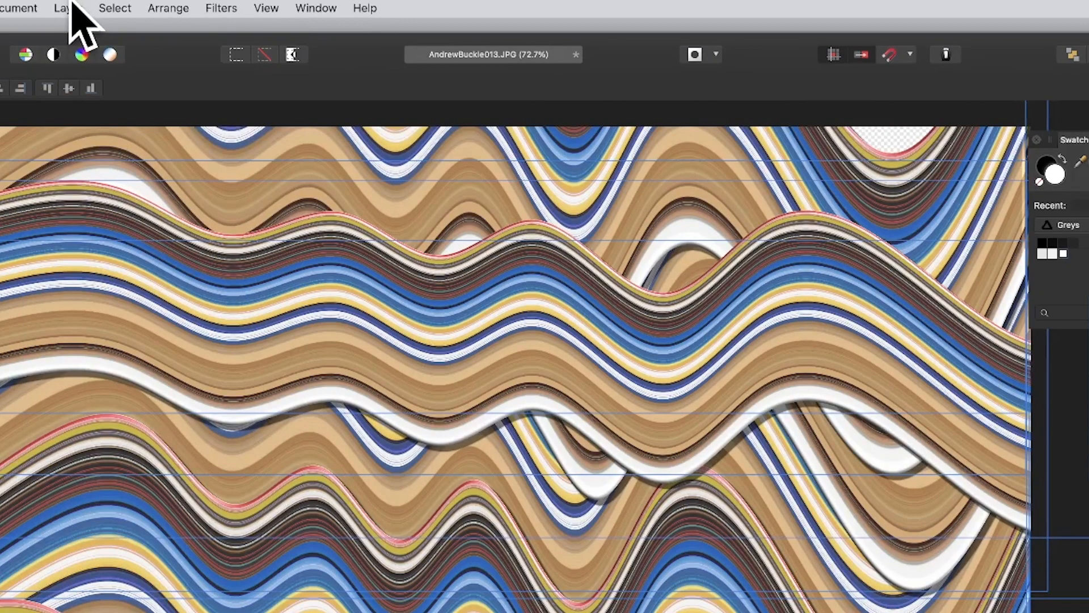
{"action": "left_click", "coordinate": [217, 6]}
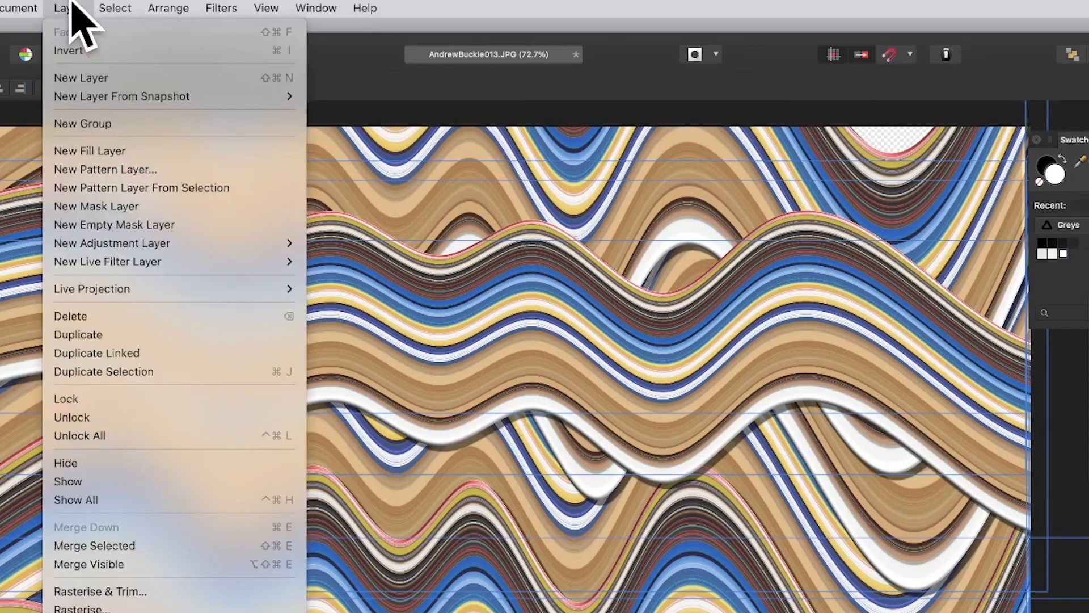
{"action": "left_click", "coordinate": [124, 543]}
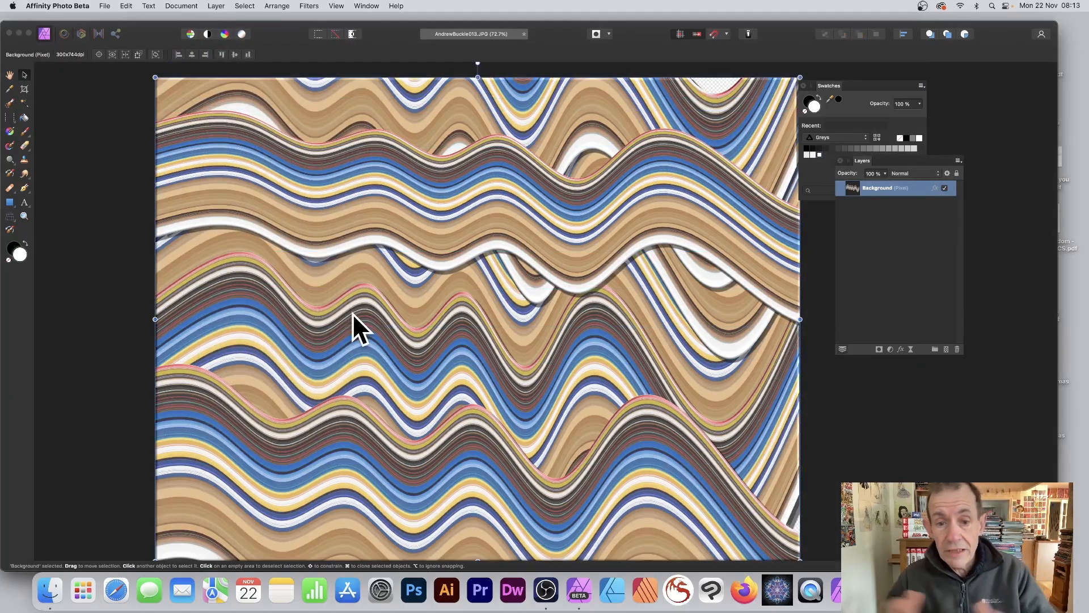